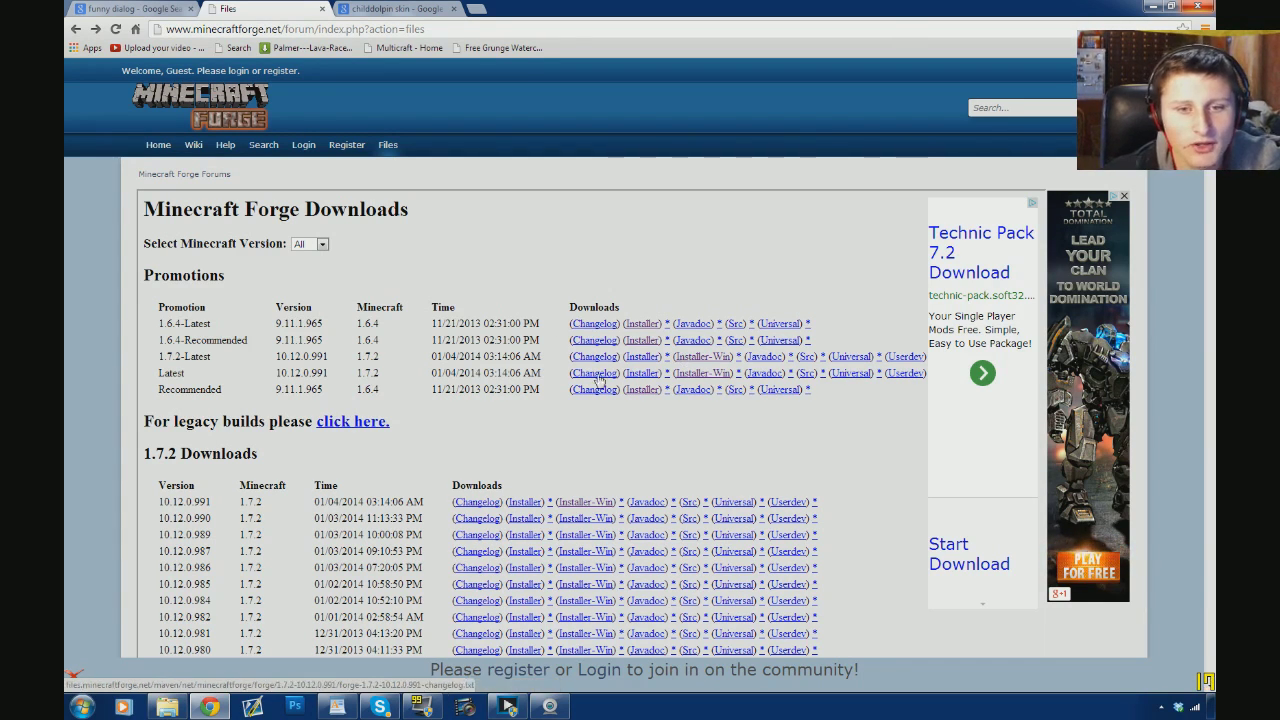
# Download the Windows installer for the latest Minecraft 1.7.2 Forge build, 10.12.0.991, and launch it
pyautogui.click(703, 373)
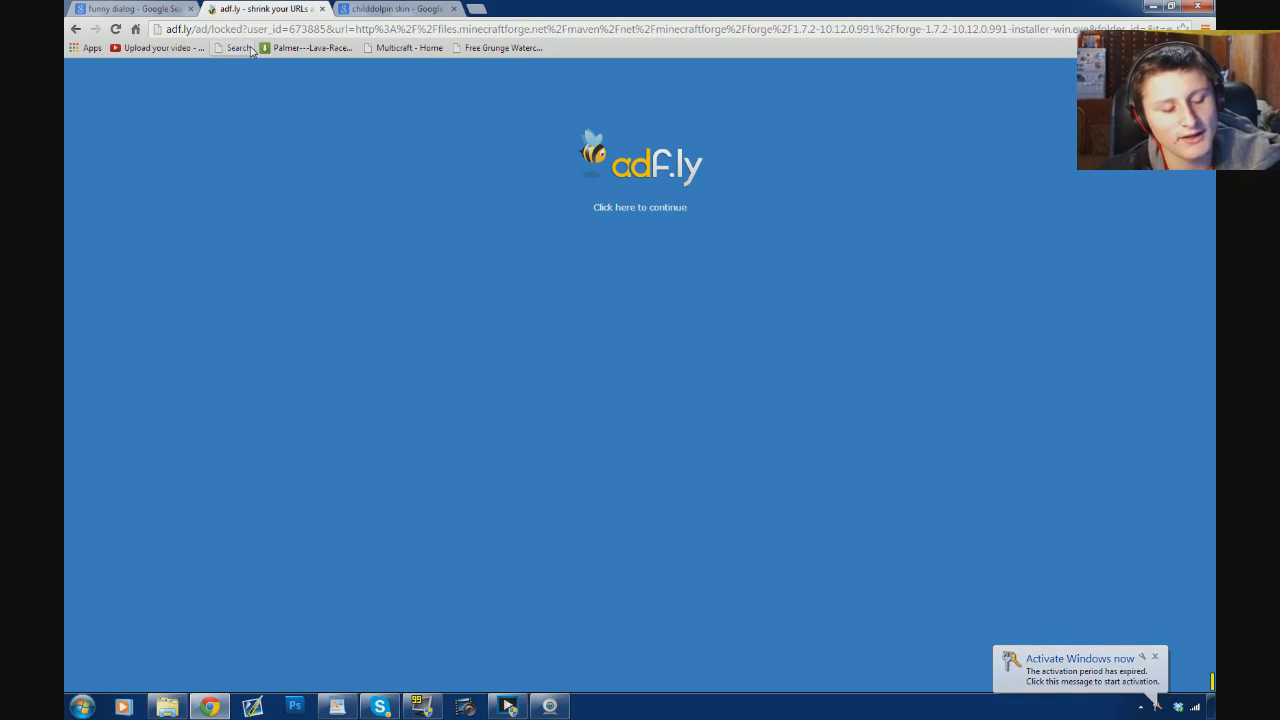
pyautogui.click(667, 208)
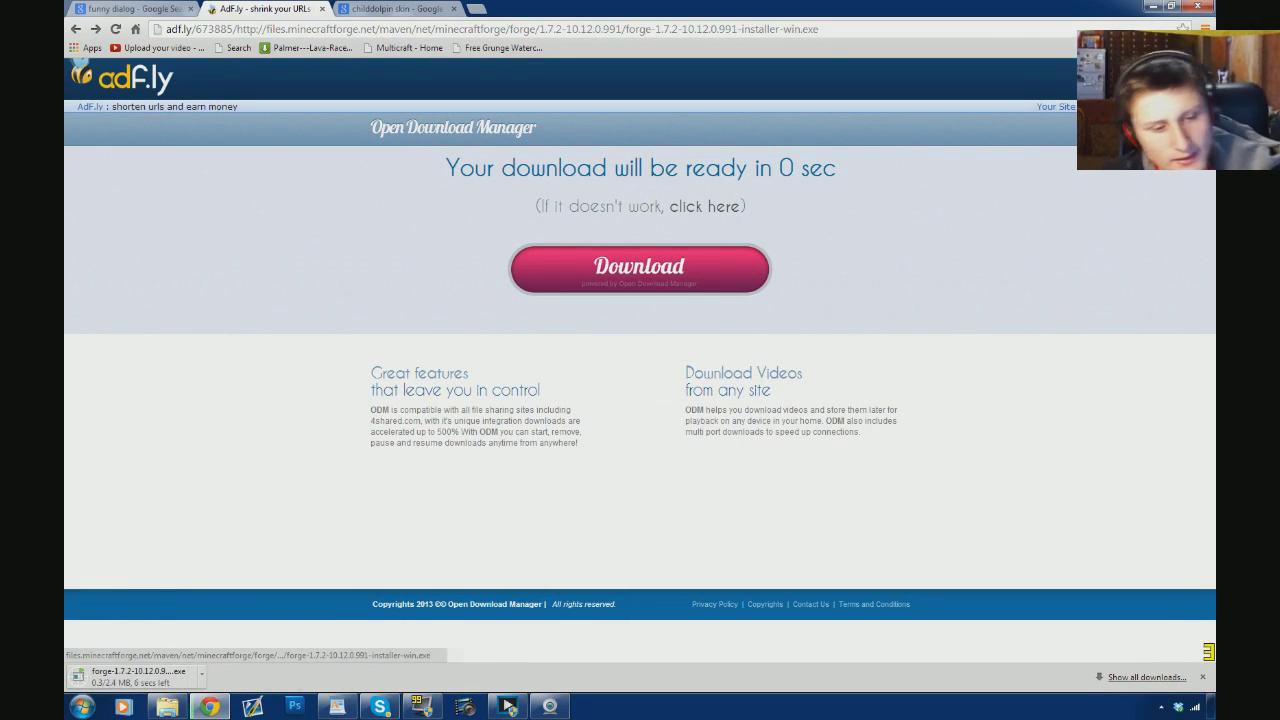
pyautogui.moveTo(207, 705)
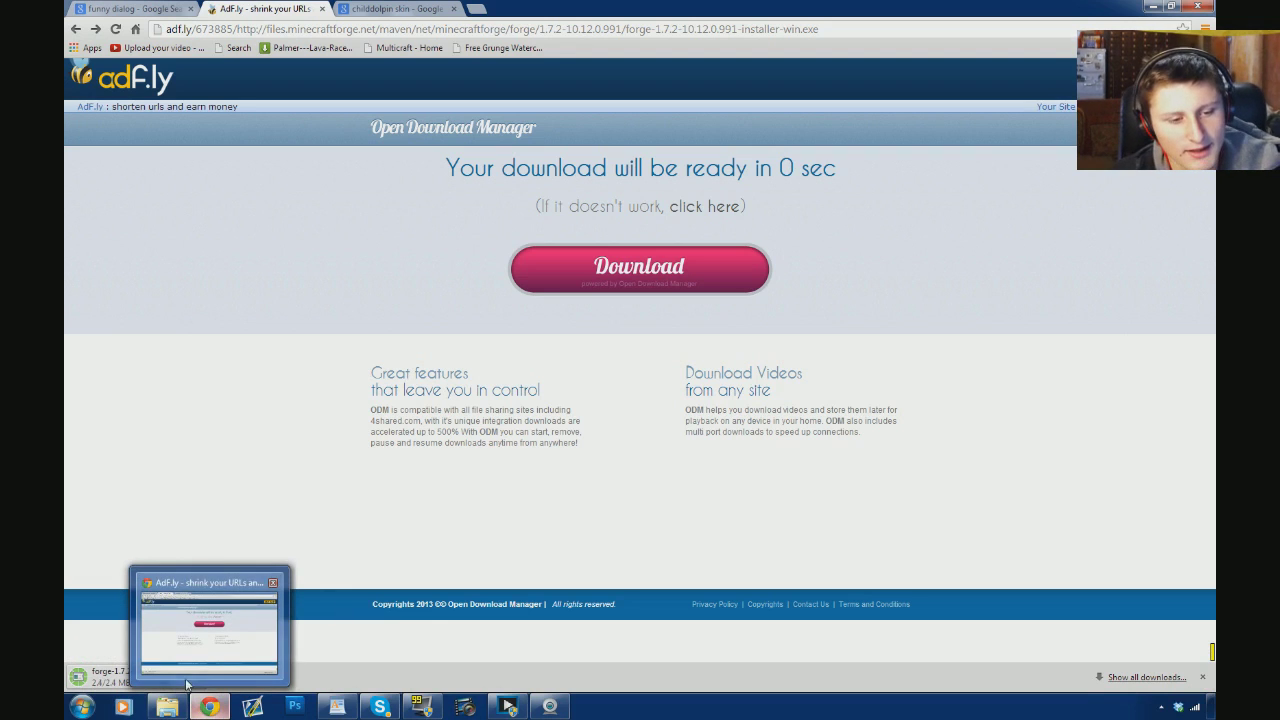
pyautogui.click(110, 679)
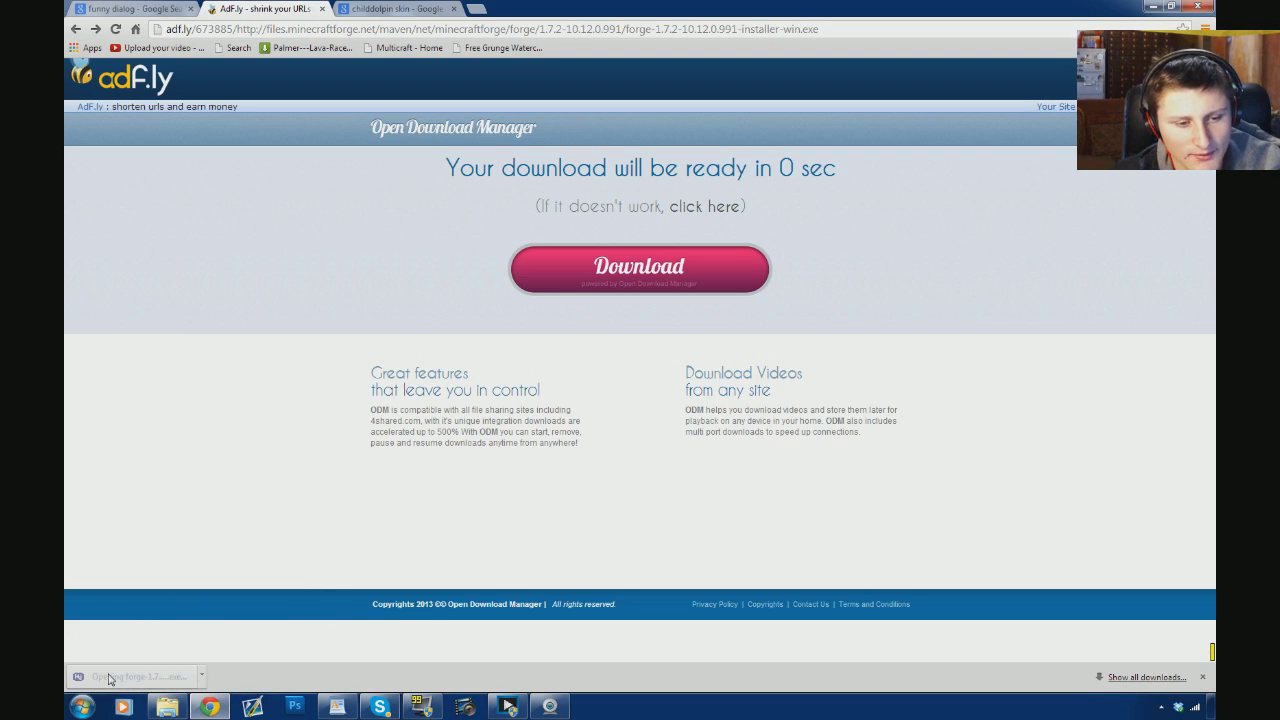
# Allow the Forge installer to run and access the requested services in the COMODO Defense+ alerts
pyautogui.click(1132, 672)
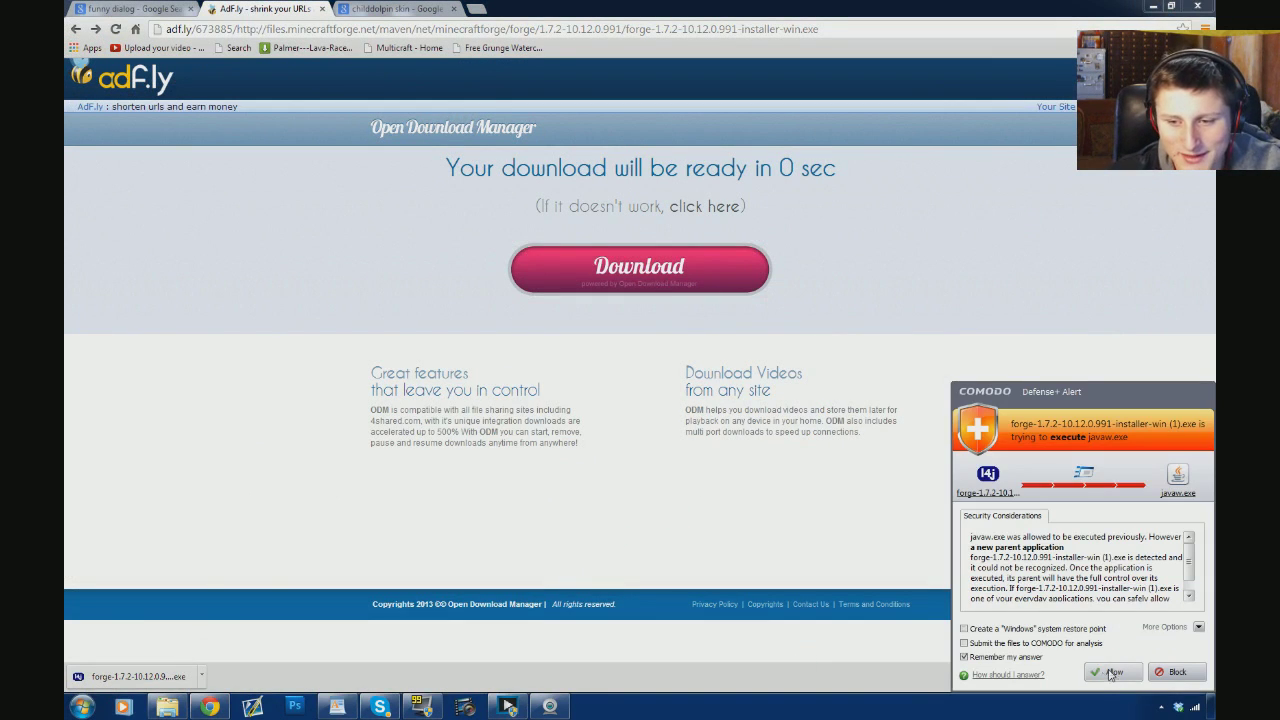
pyautogui.click(1112, 672)
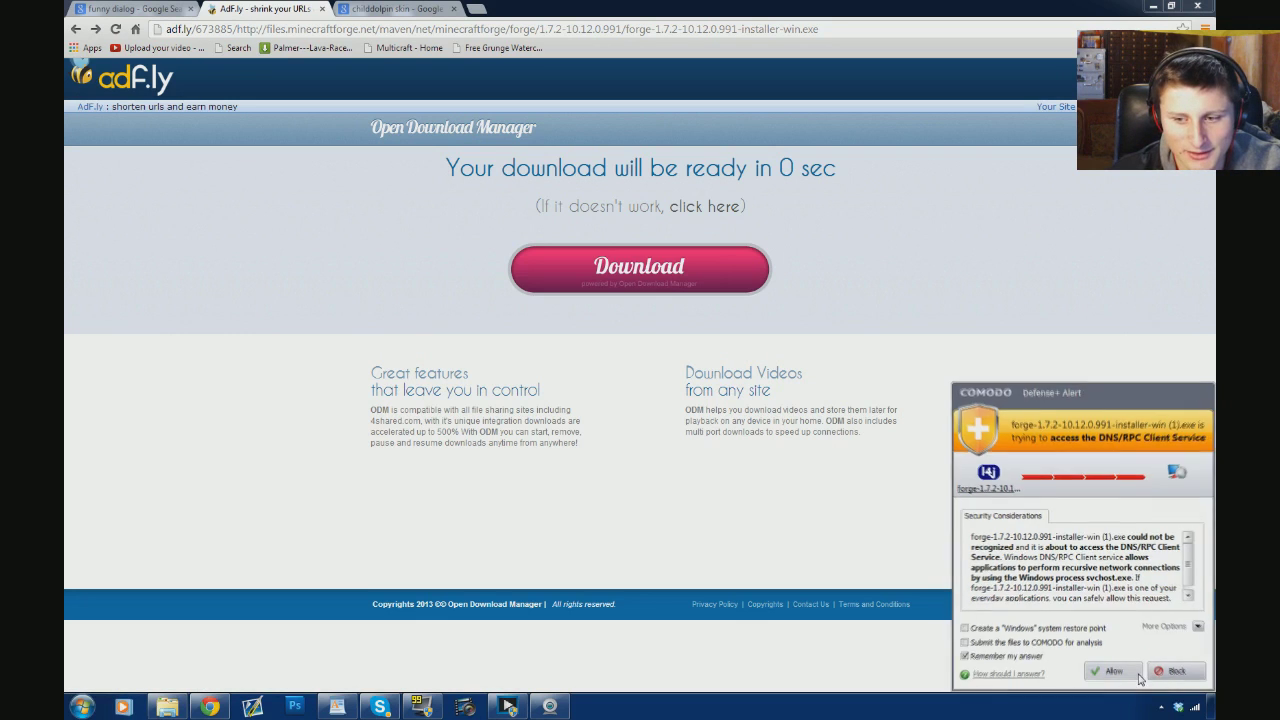
pyautogui.click(1114, 671)
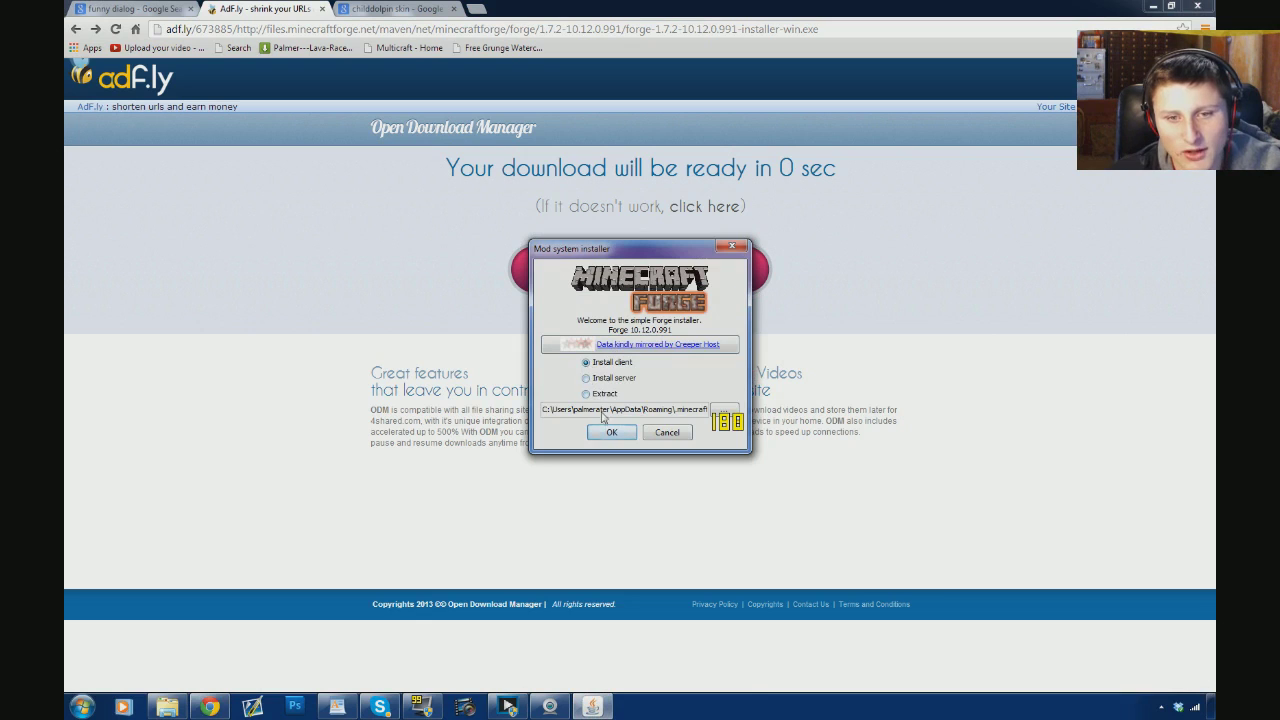
# Install the Forge 10.12.0.991 client into the default .minecraft folder and dismiss the completion message
pyautogui.click(611, 432)
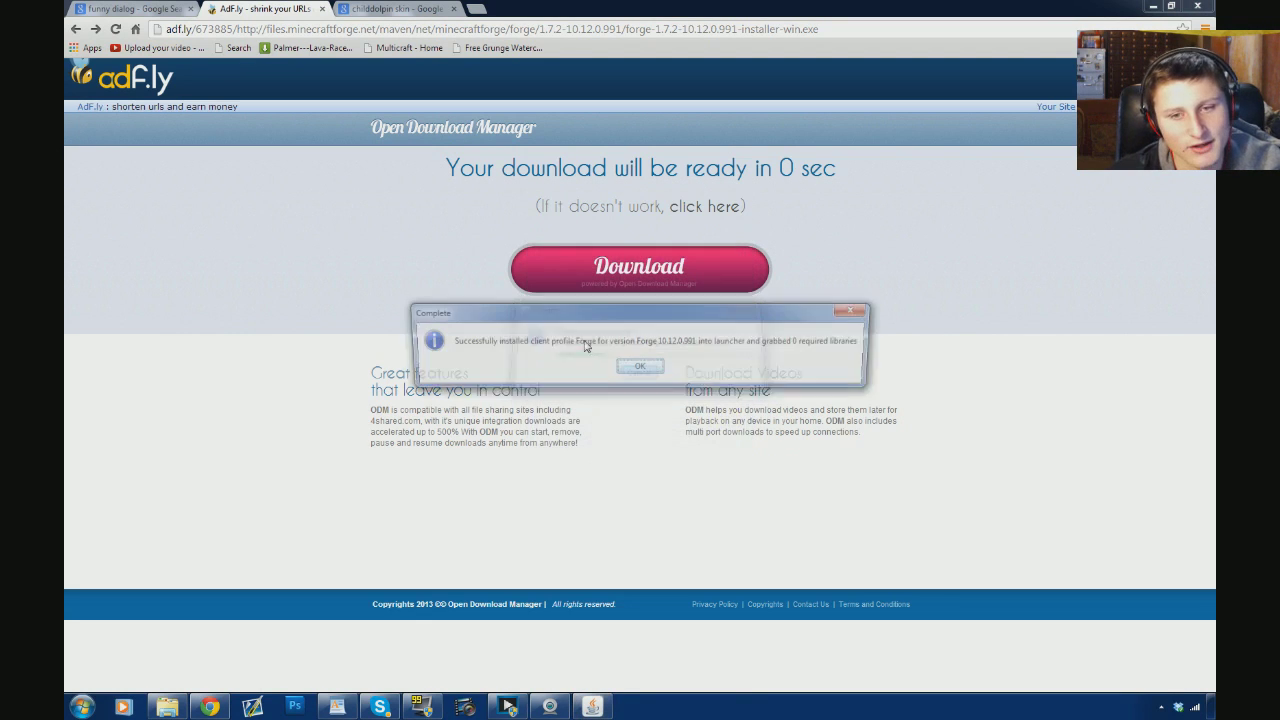
pyautogui.moveTo(590, 318); pyautogui.dragTo(477, 276)
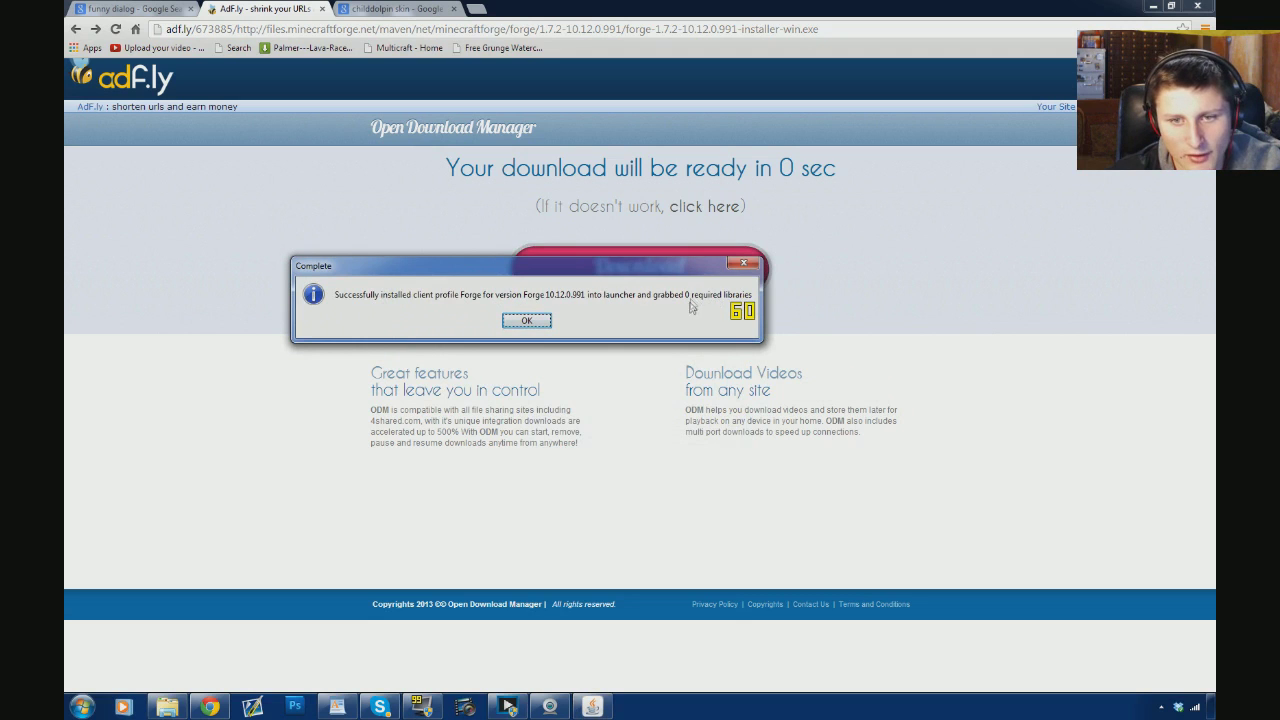
pyautogui.click(530, 322)
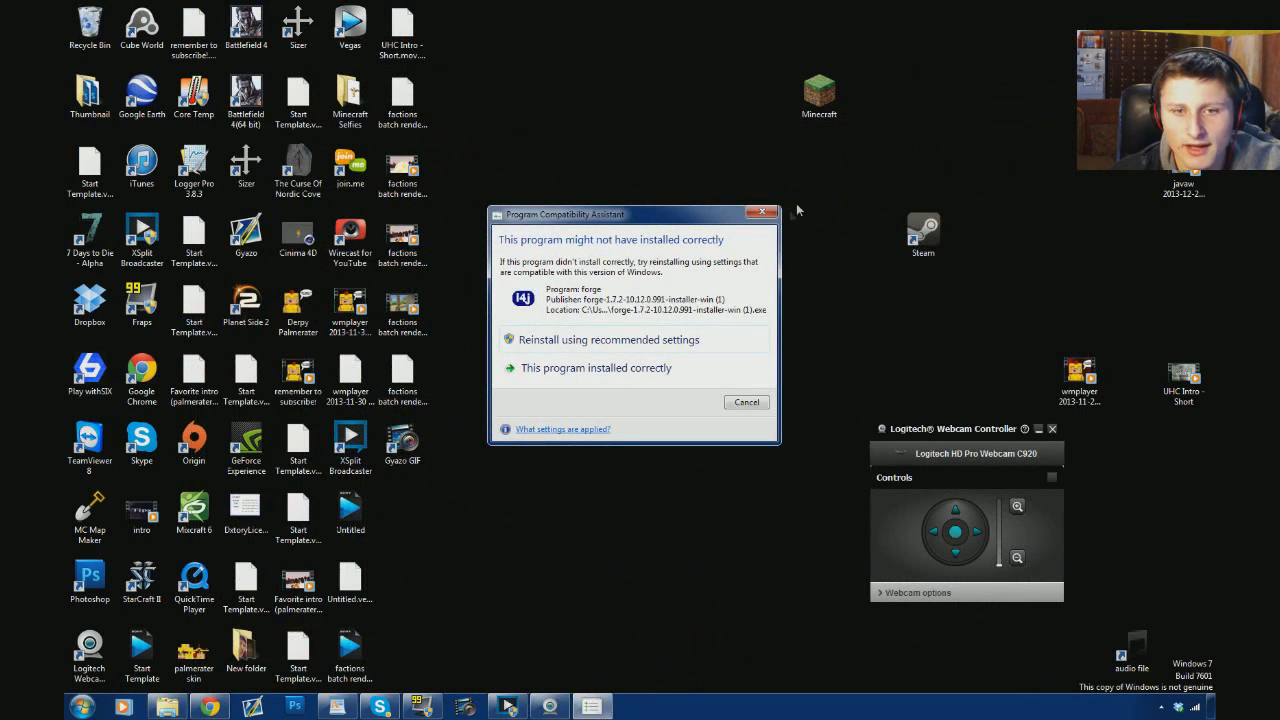
# Choose to reinstall Forge with the recommended compatibility settings and allow the installer in the security alert
pyautogui.click(629, 348)
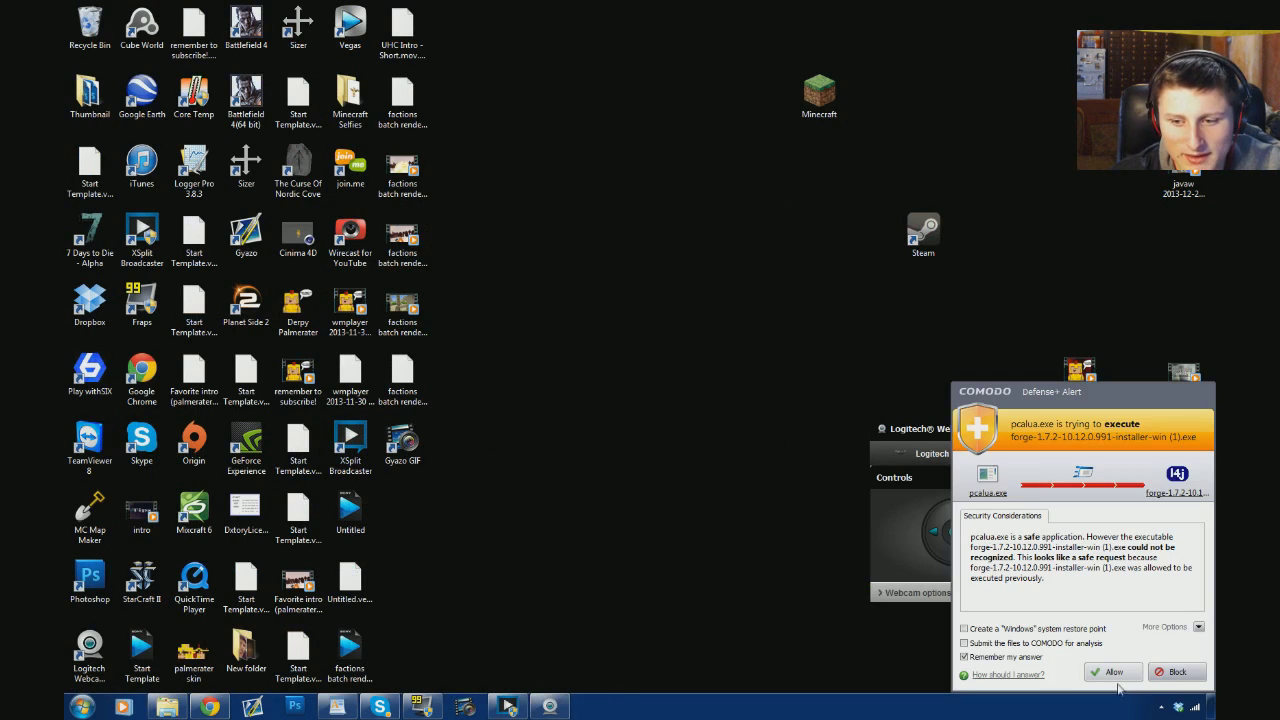
pyautogui.click(1121, 685)
pyautogui.click(645, 368)
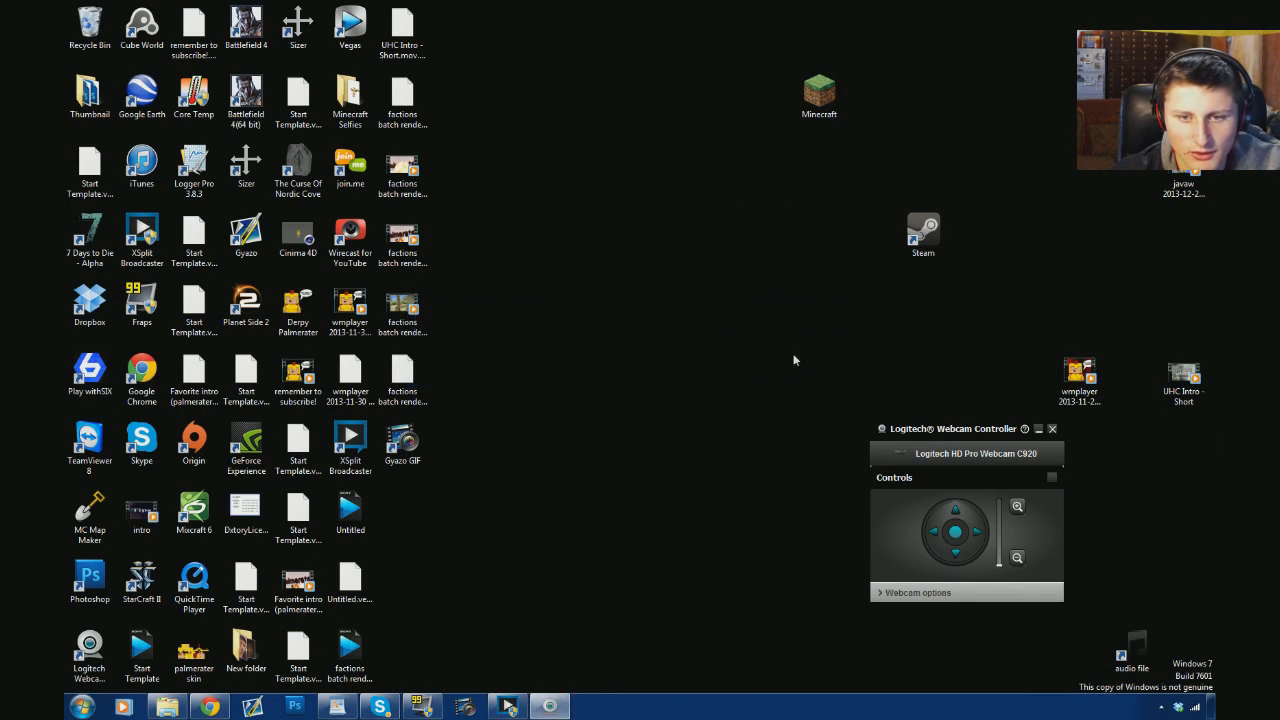
# Start Minecraft from its launcher with the Forge profile and close the webcam controller window
pyautogui.doubleClick(820, 100)
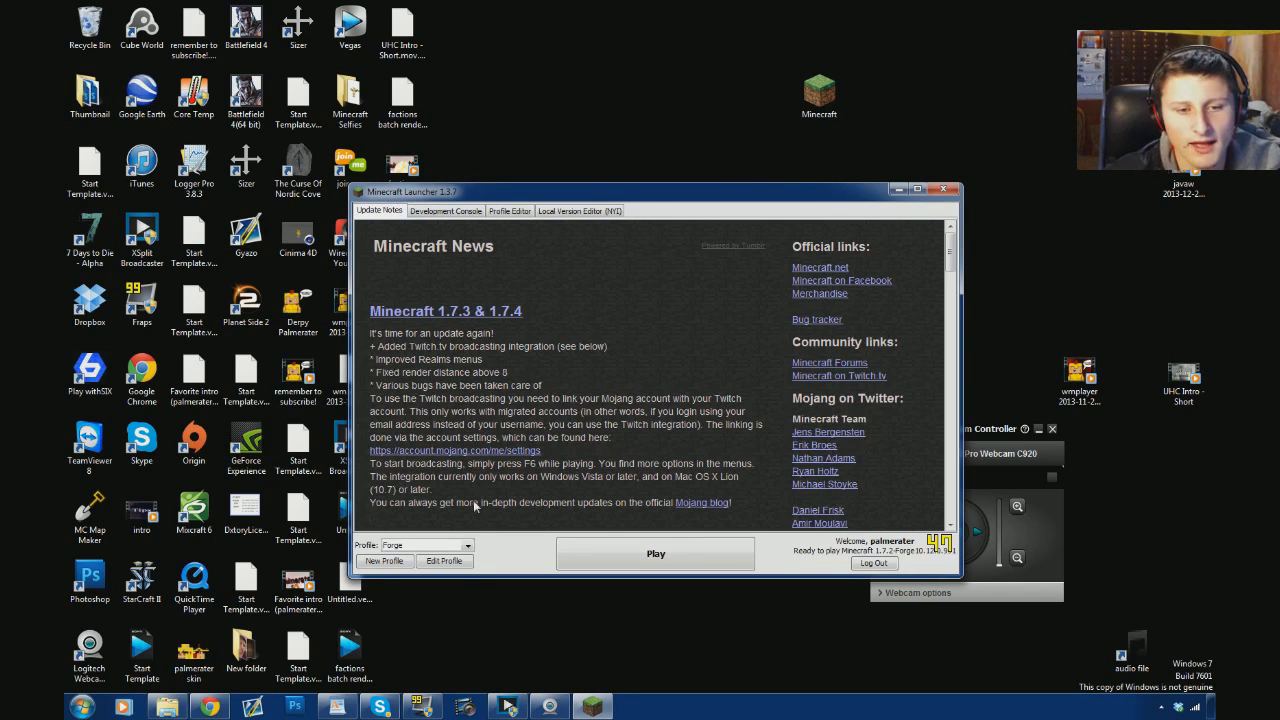
pyautogui.click(465, 548)
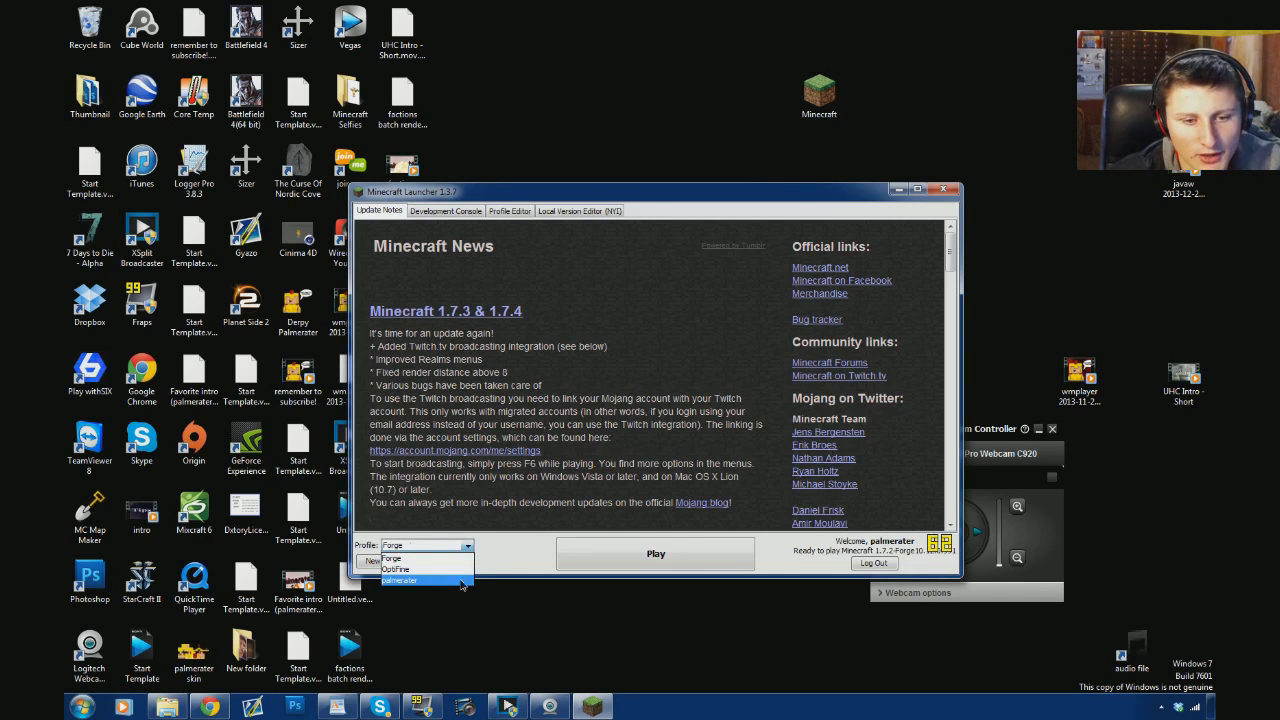
pyautogui.click(462, 581)
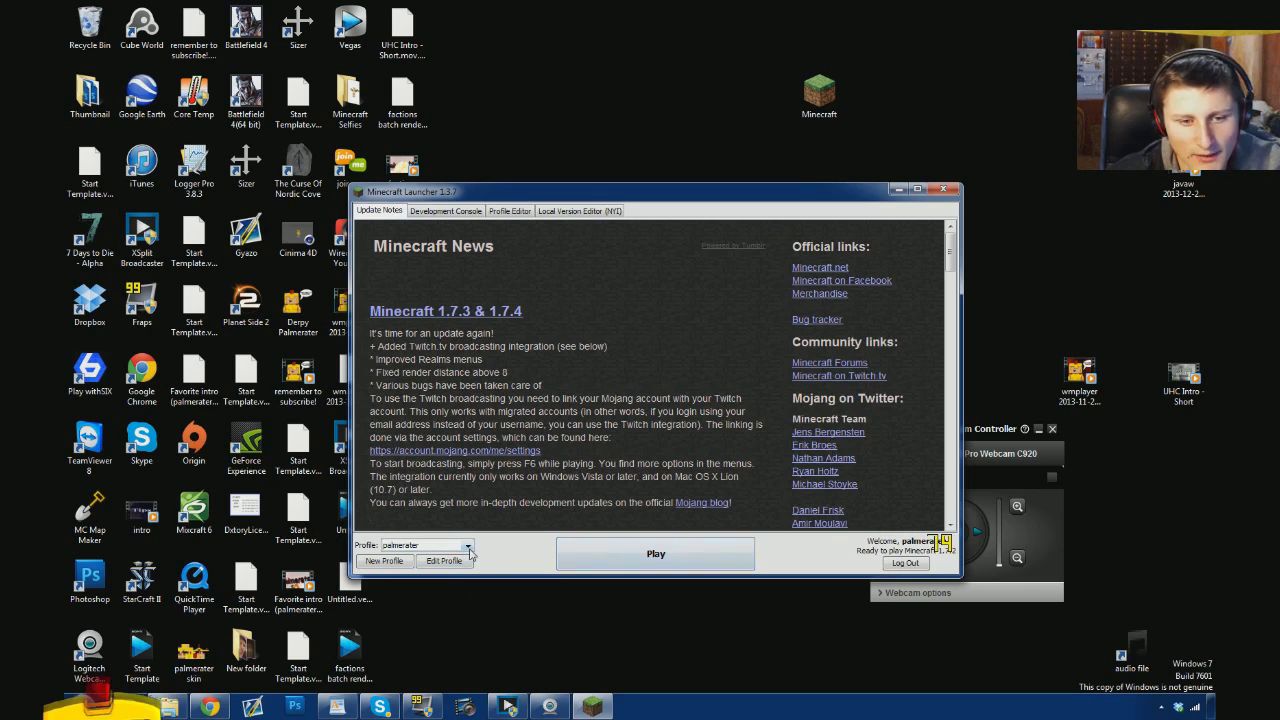
pyautogui.click(466, 547)
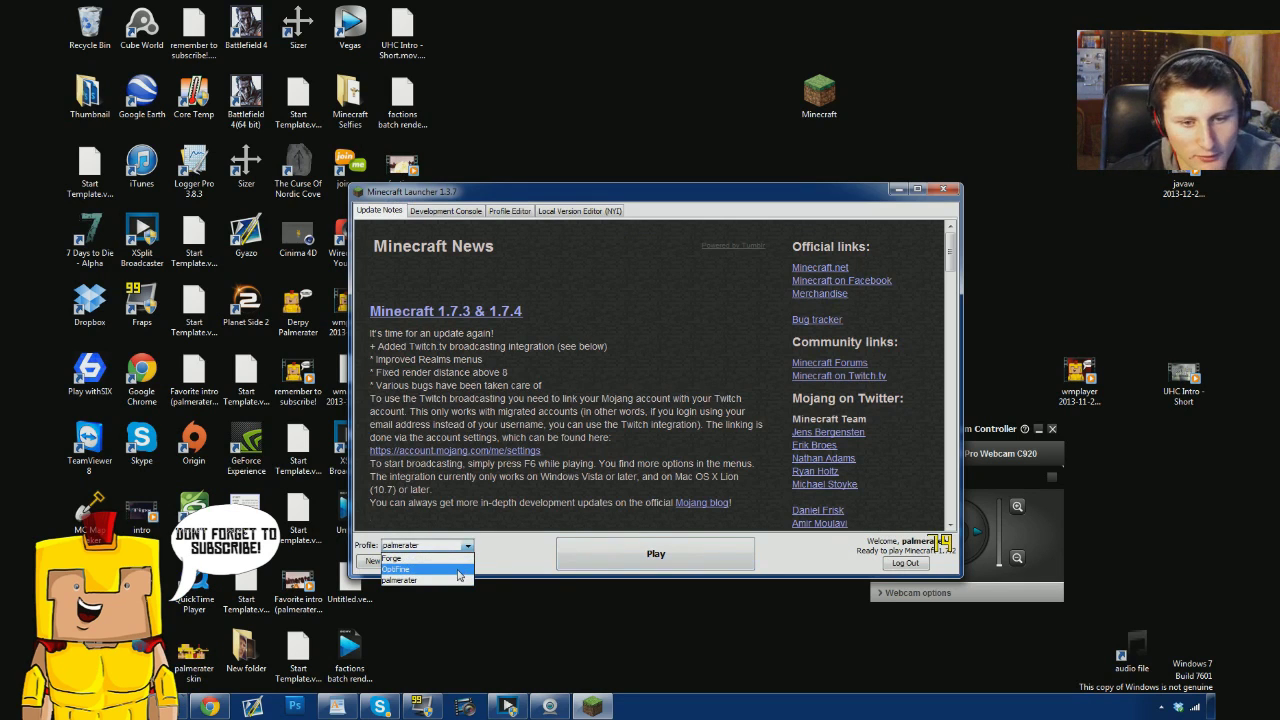
pyautogui.click(459, 562)
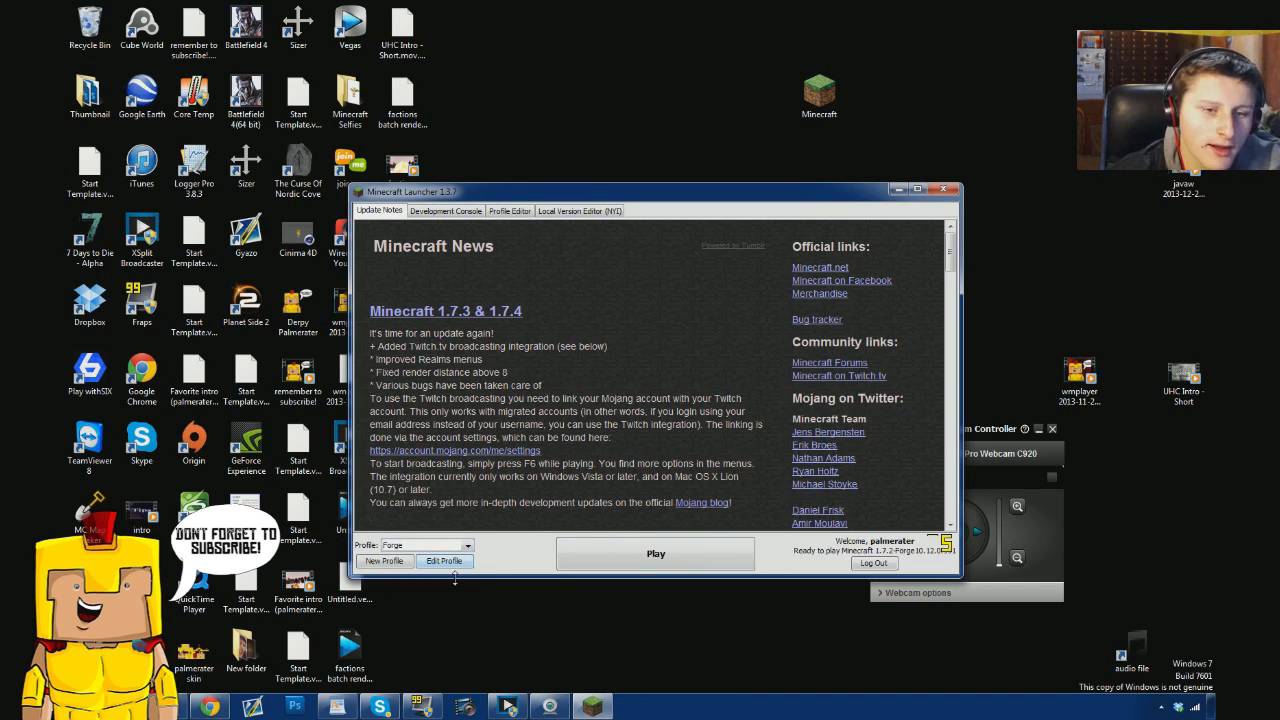
pyautogui.click(468, 548)
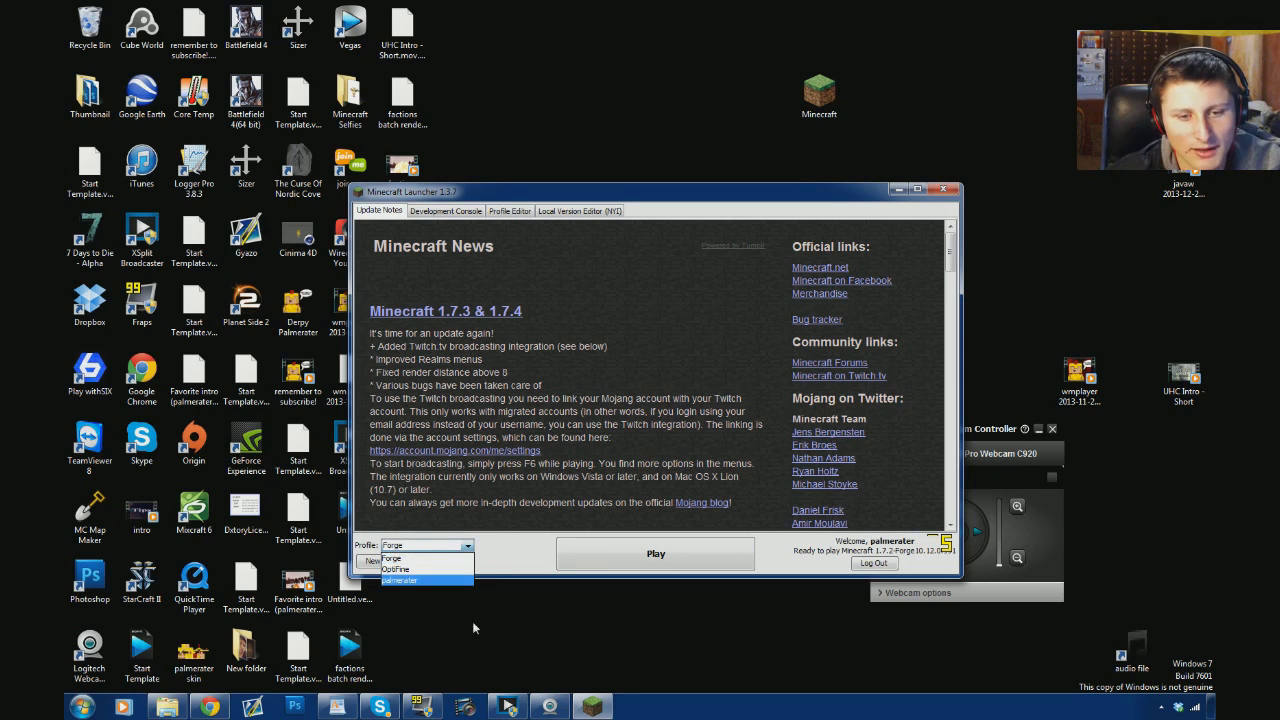
pyautogui.click(651, 557)
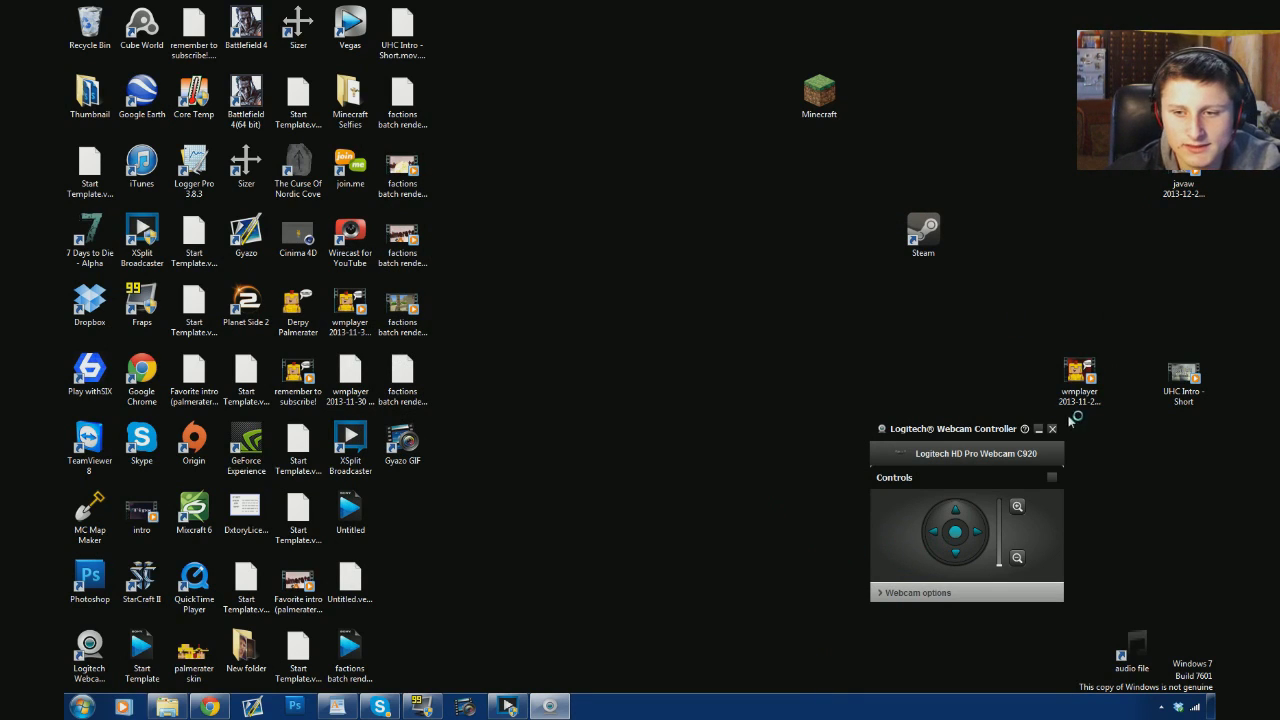
pyautogui.click(1052, 429)
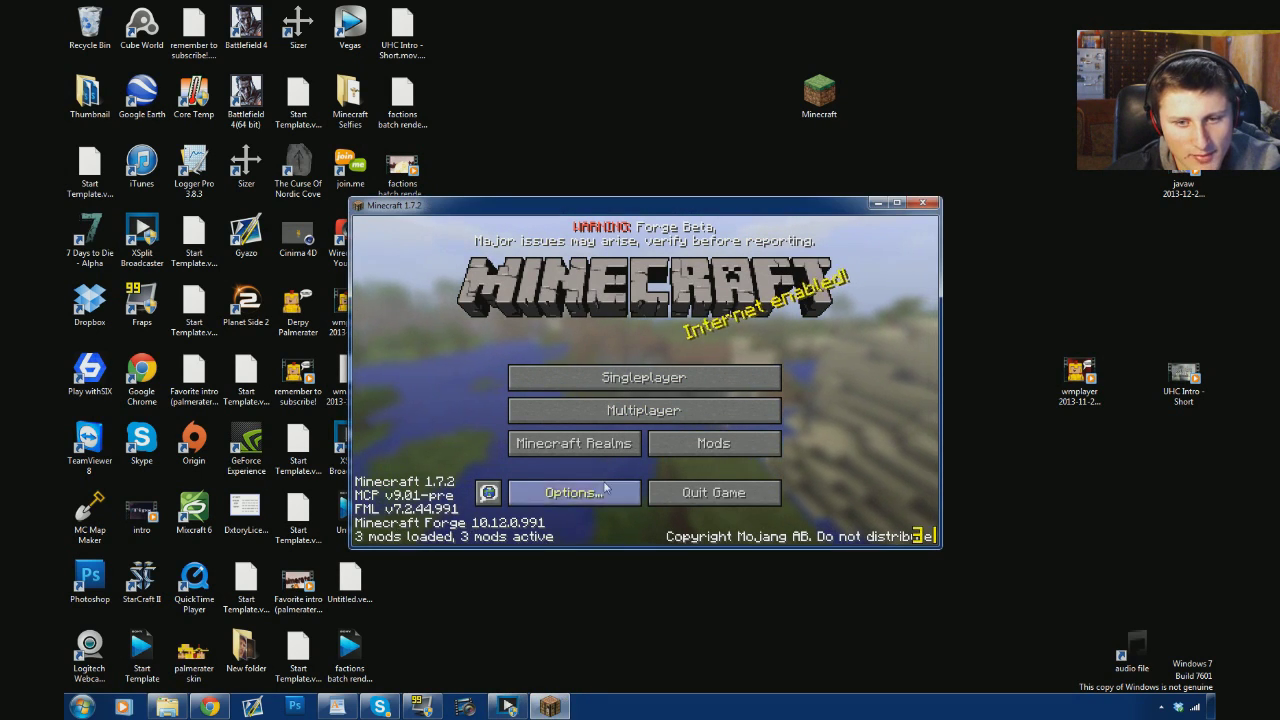
# Review the Forge Mod Loader, Minecraft Forge and Minecraft Coder Pack entries in the mod list, and return to the title screen
pyautogui.click(746, 449)
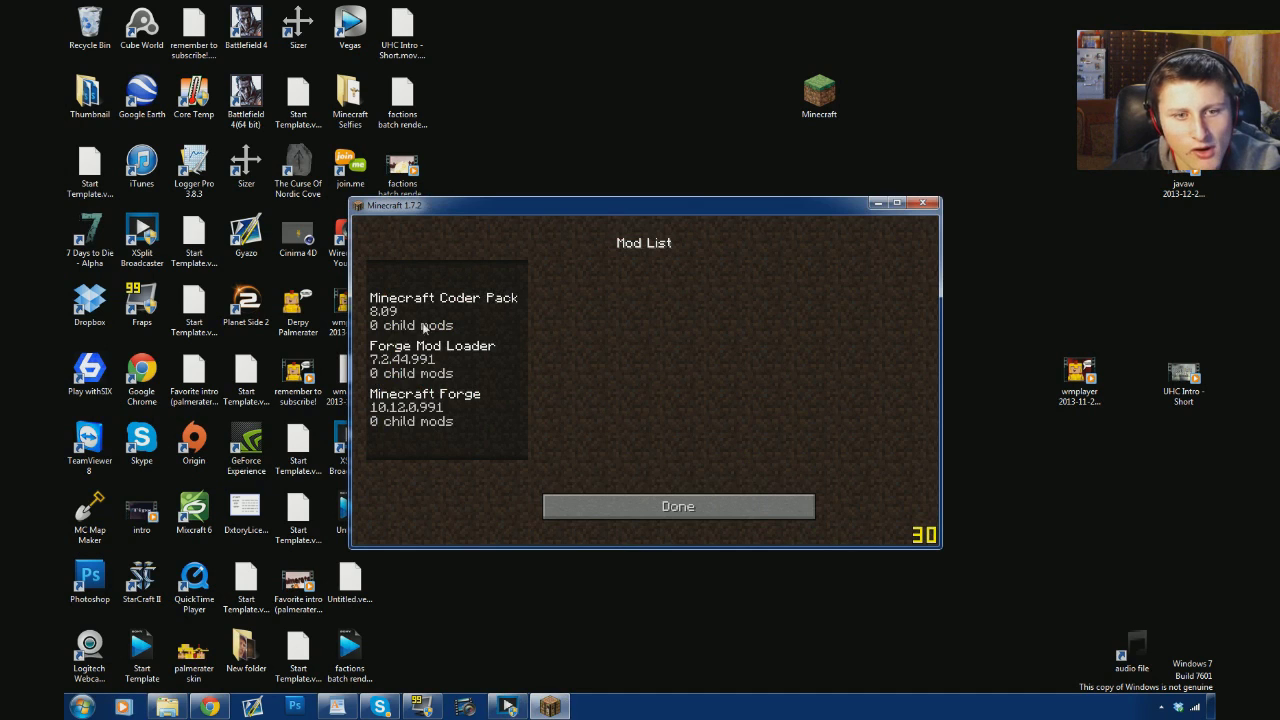
pyautogui.click(432, 368)
pyautogui.click(436, 420)
pyautogui.click(433, 308)
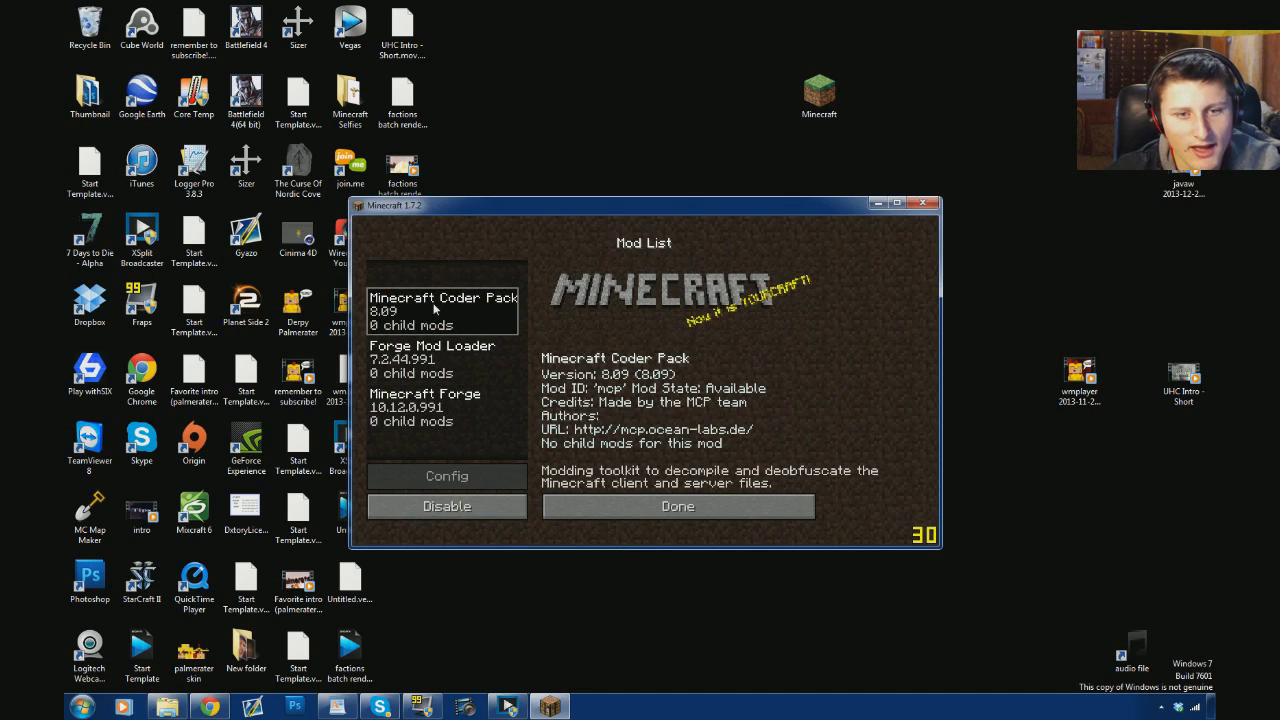
pyautogui.click(616, 510)
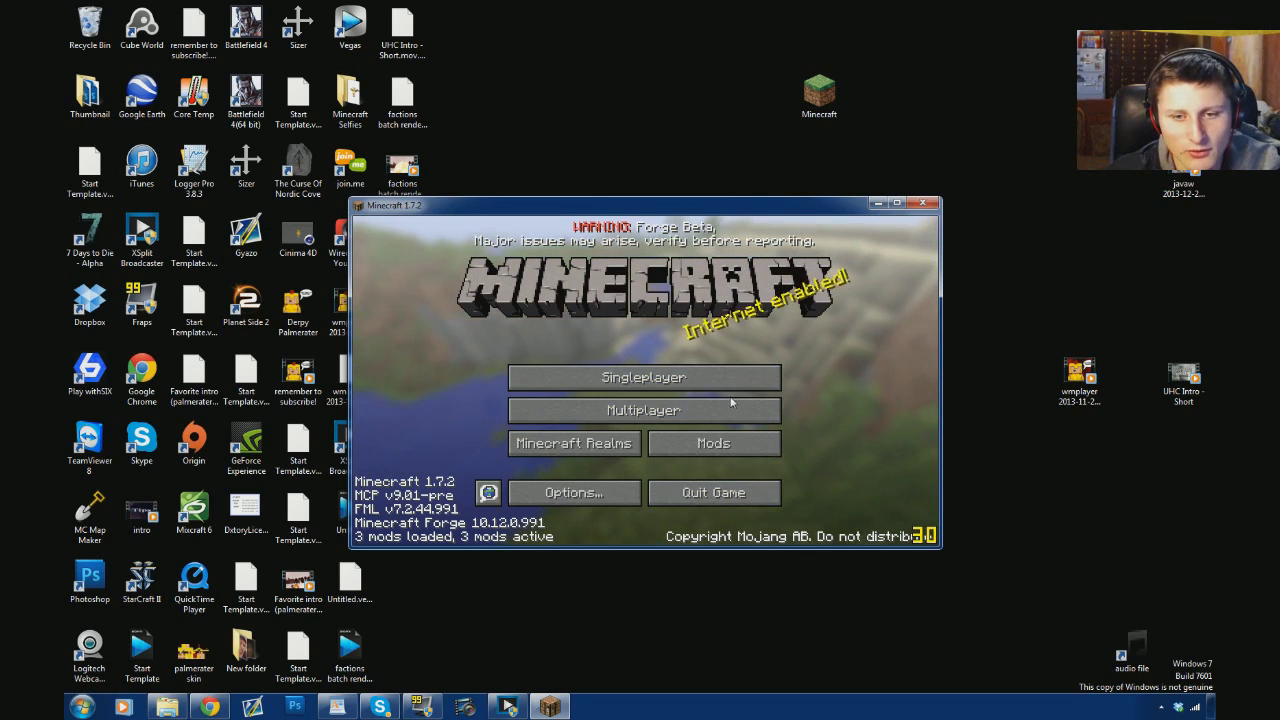
# Load a singleplayer world, inspect its Mod Options from the game menu, and return to the game
pyautogui.doubleClick(650, 295)
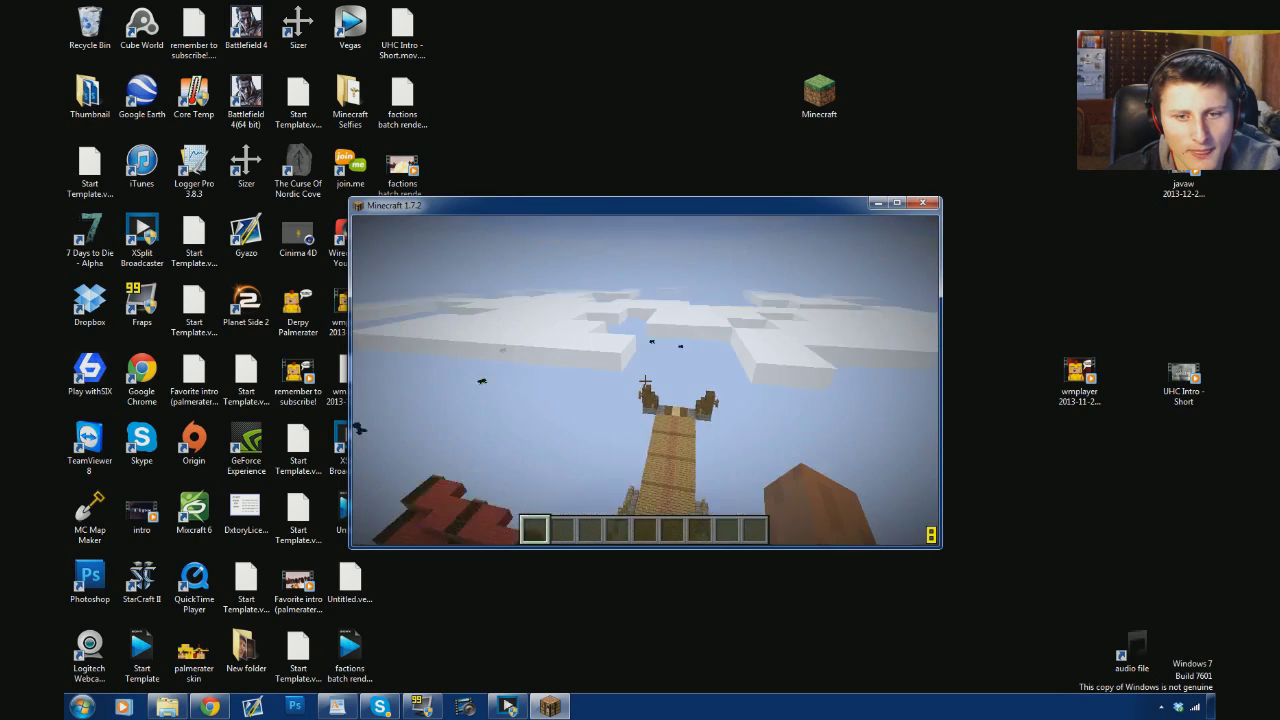
pyautogui.press('Escape')
pyautogui.press('Escape')
pyautogui.press('Escape')
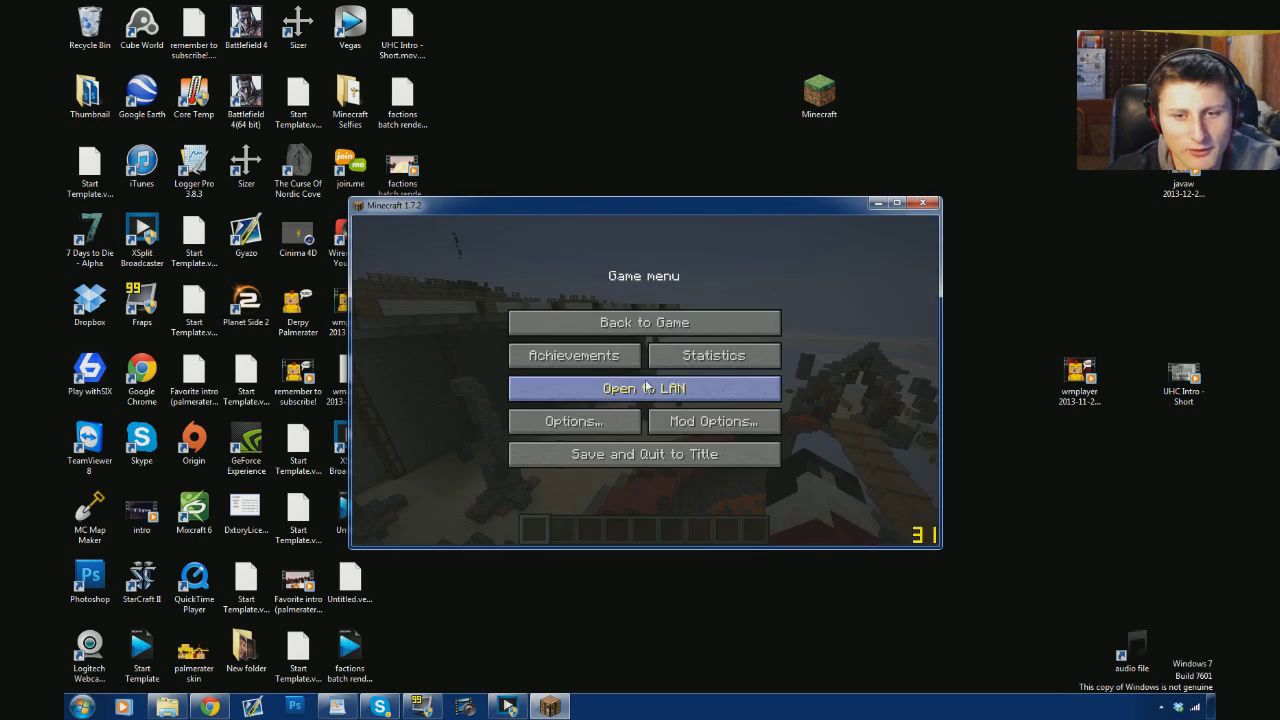
pyautogui.click(718, 421)
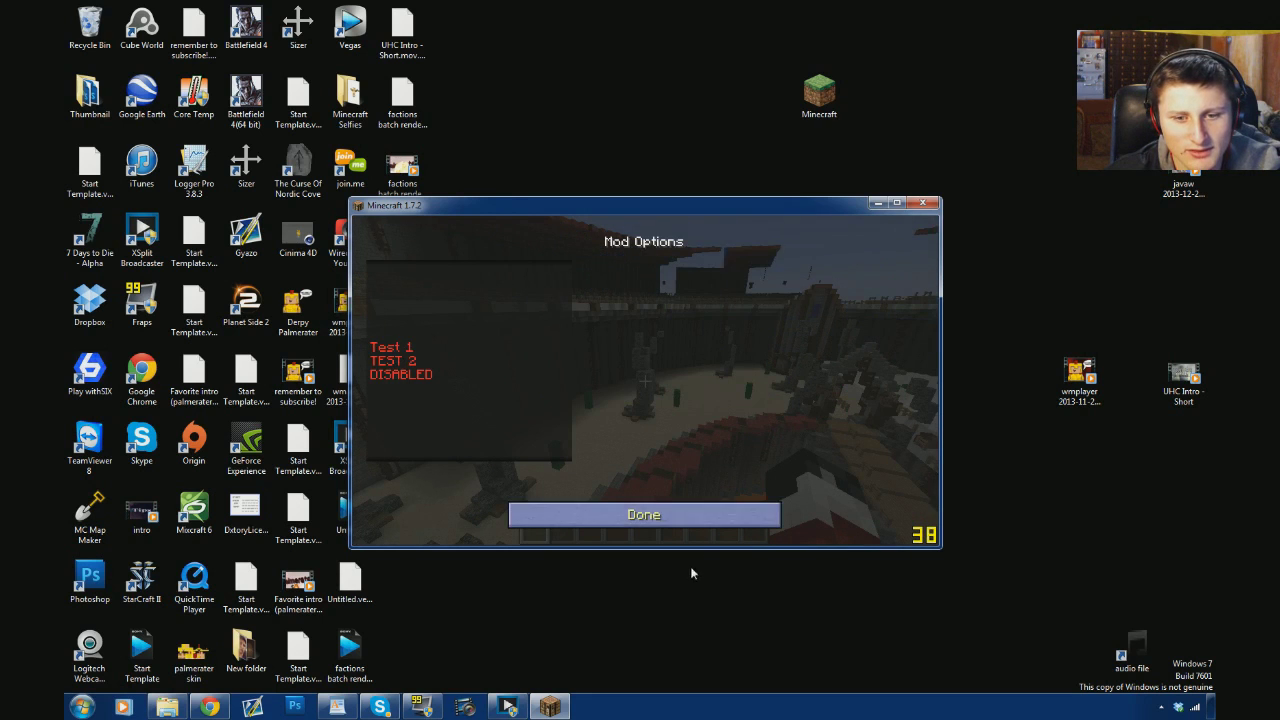
pyautogui.click(690, 513)
pyautogui.click(680, 322)
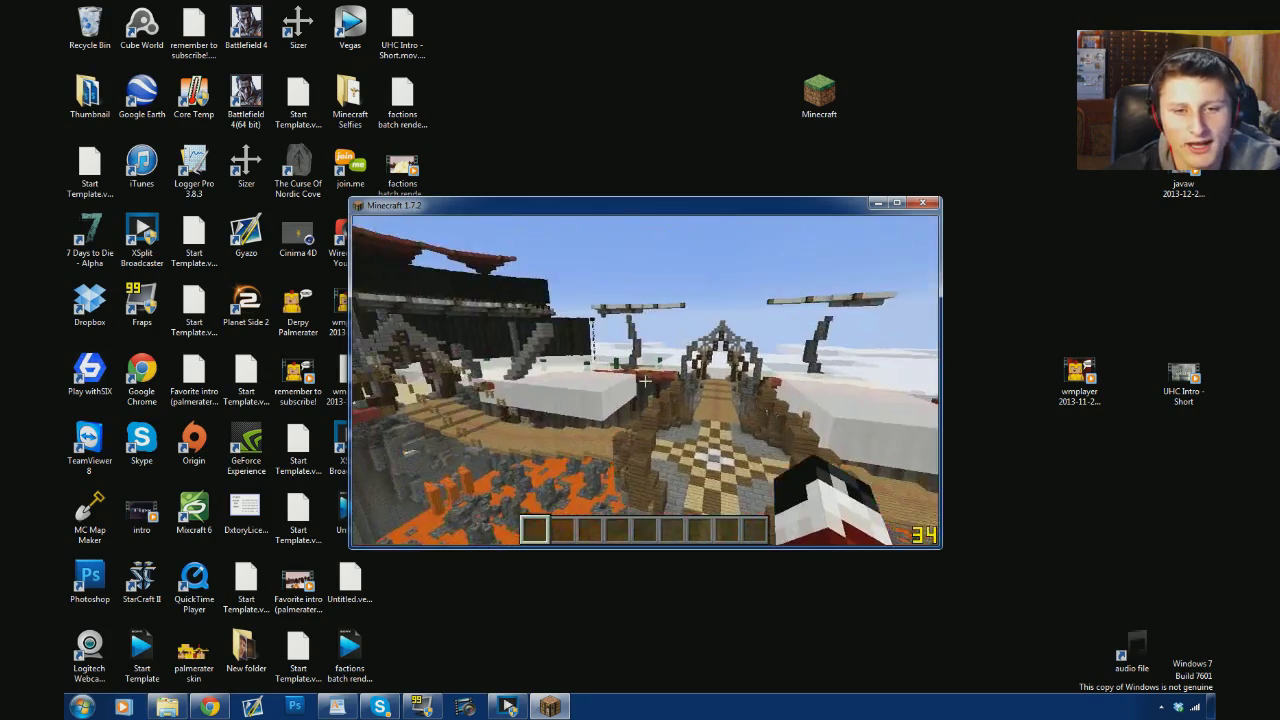
# Explore the arena world across its wooden bridges and checkered platform, and pause at the game menu
pyautogui.press('Escape')
pyautogui.press('Escape')
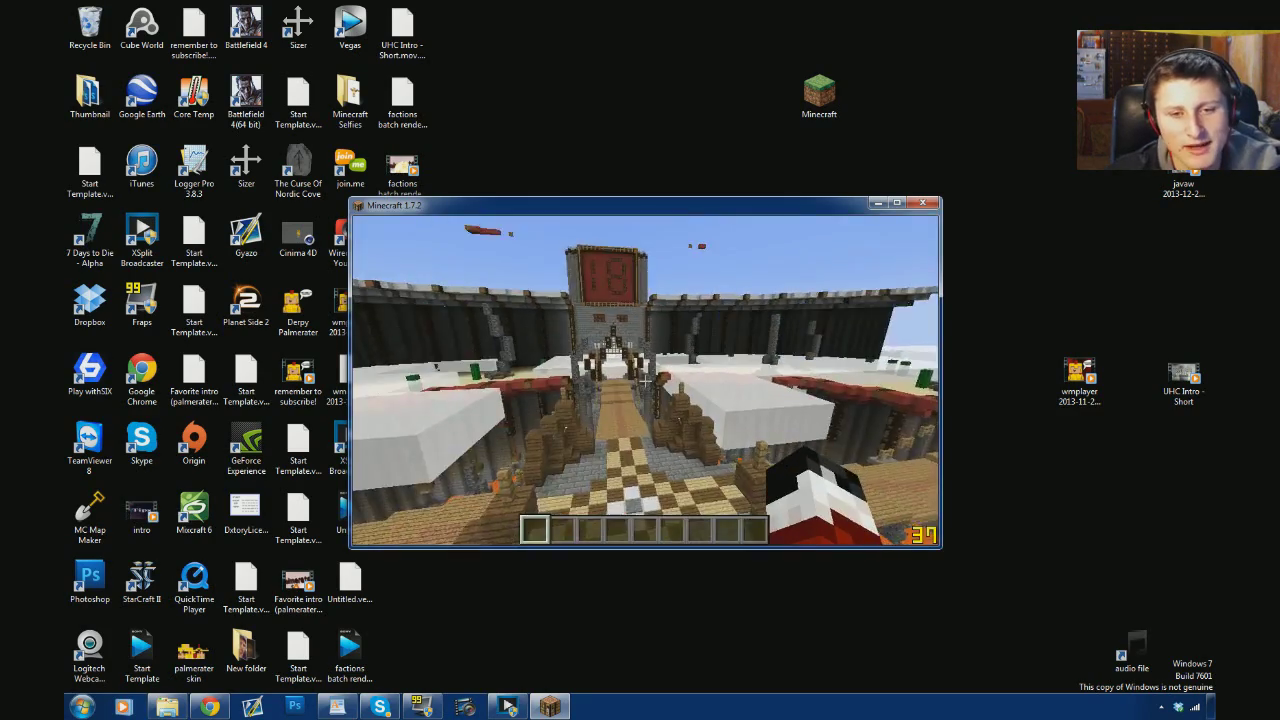
pyautogui.press('w')
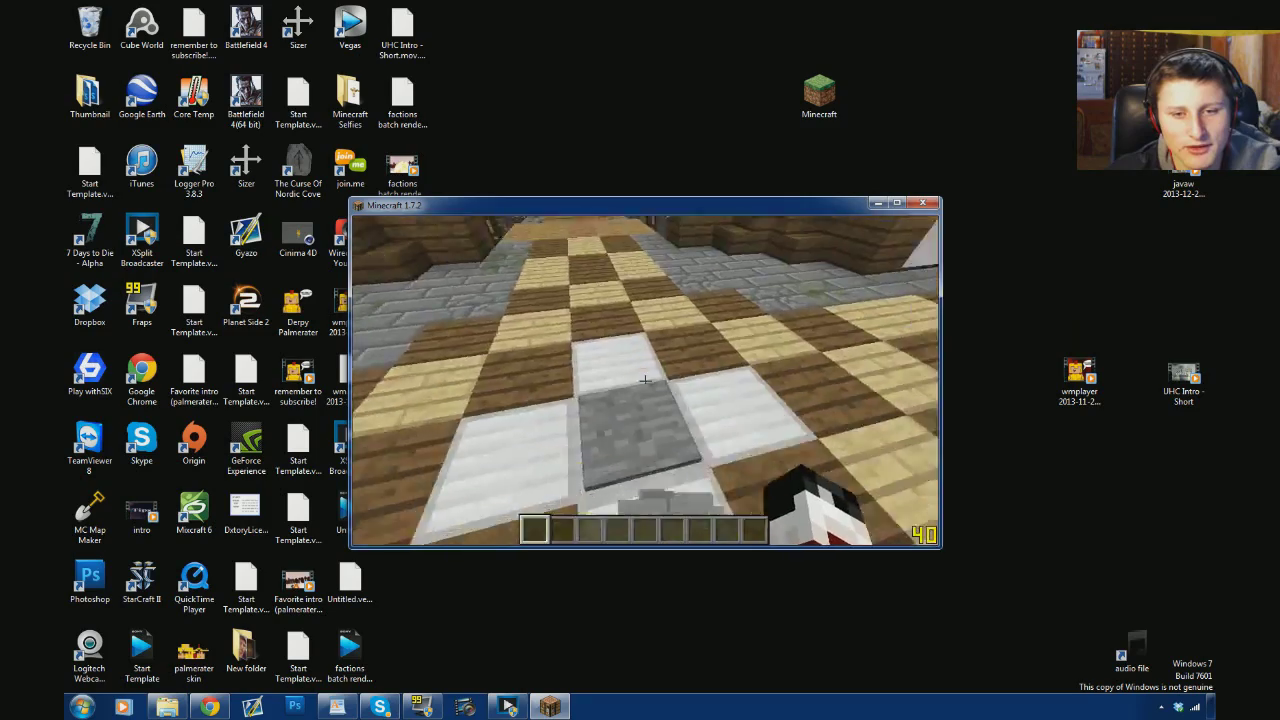
pyautogui.press('w')
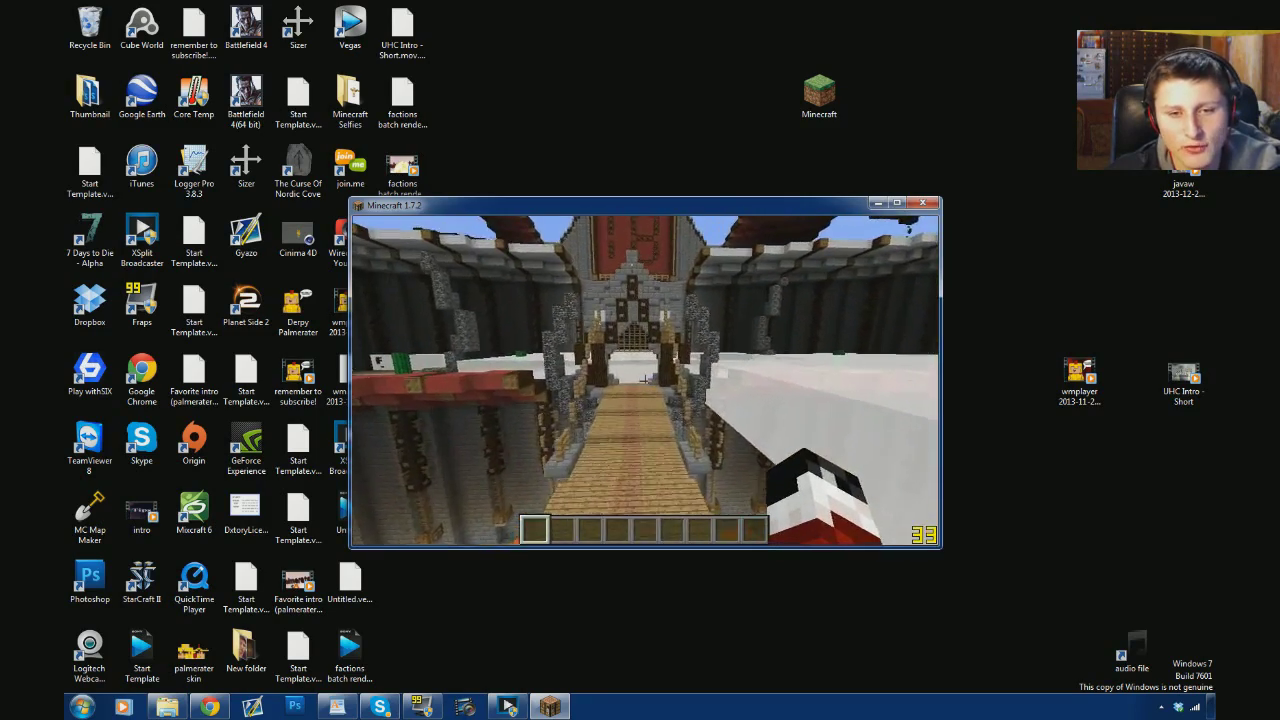
pyautogui.press('w')
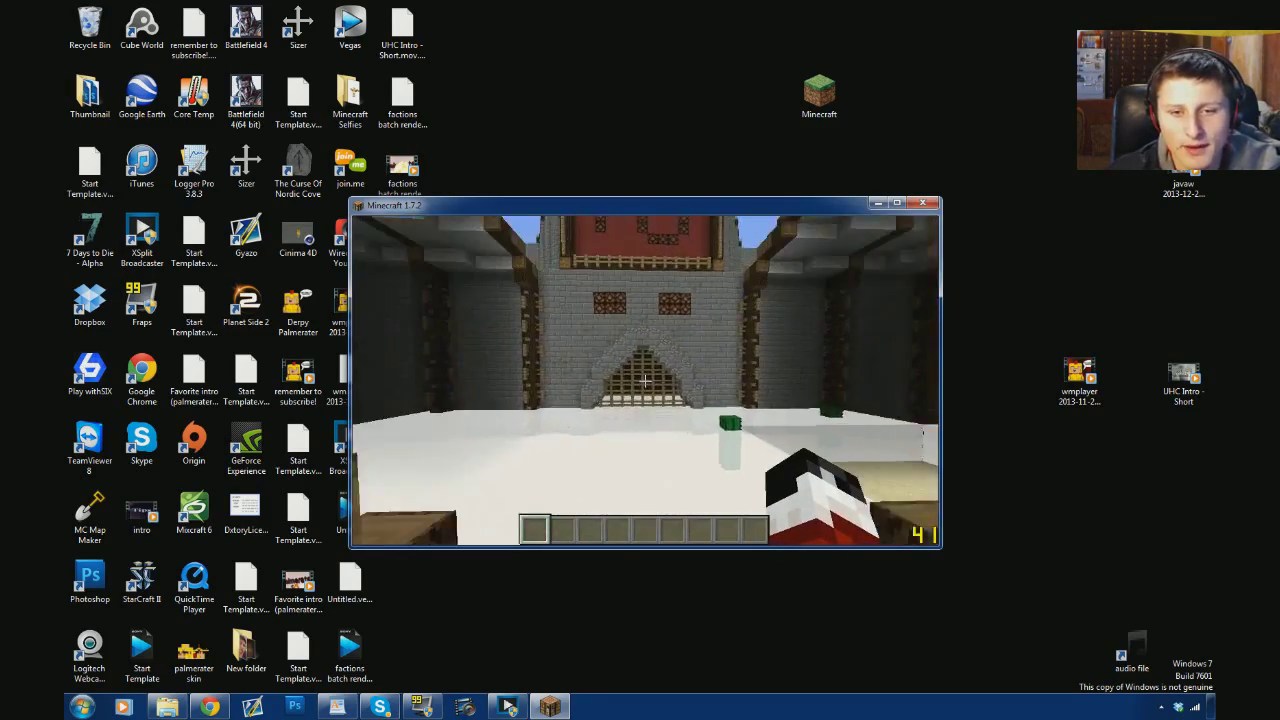
pyautogui.press('w')
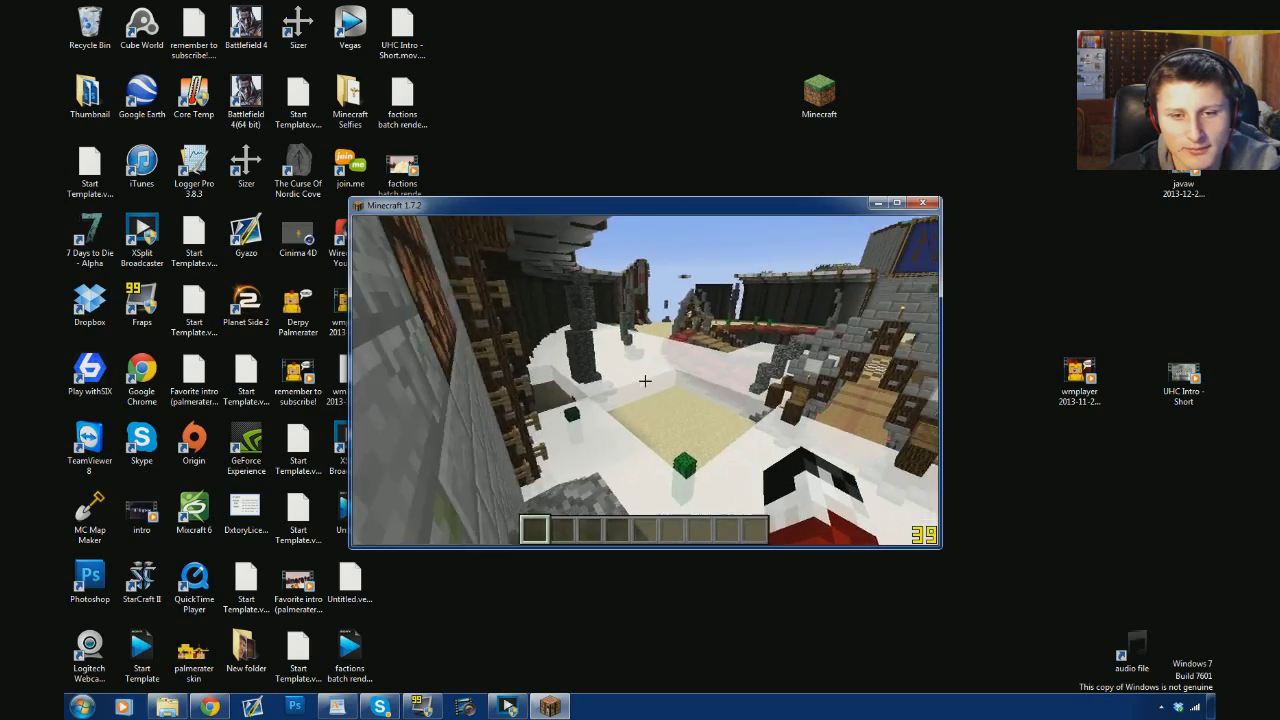
pyautogui.press('w')
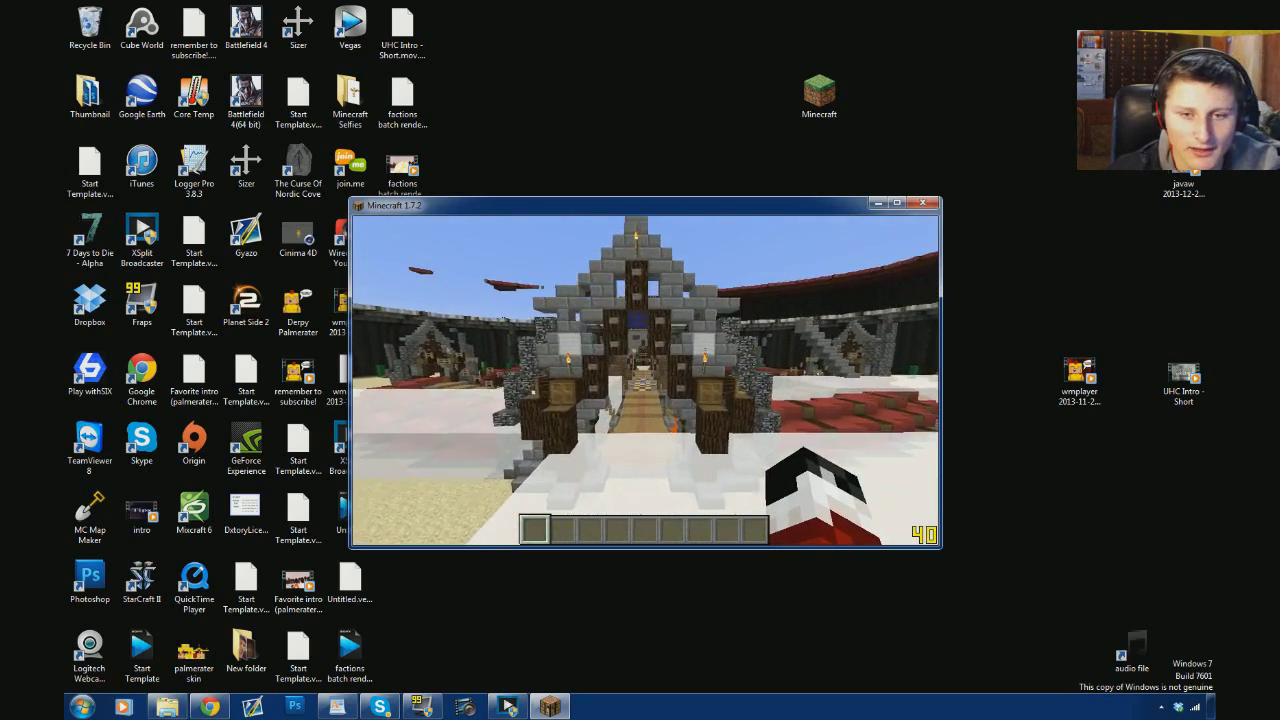
pyautogui.press('w')
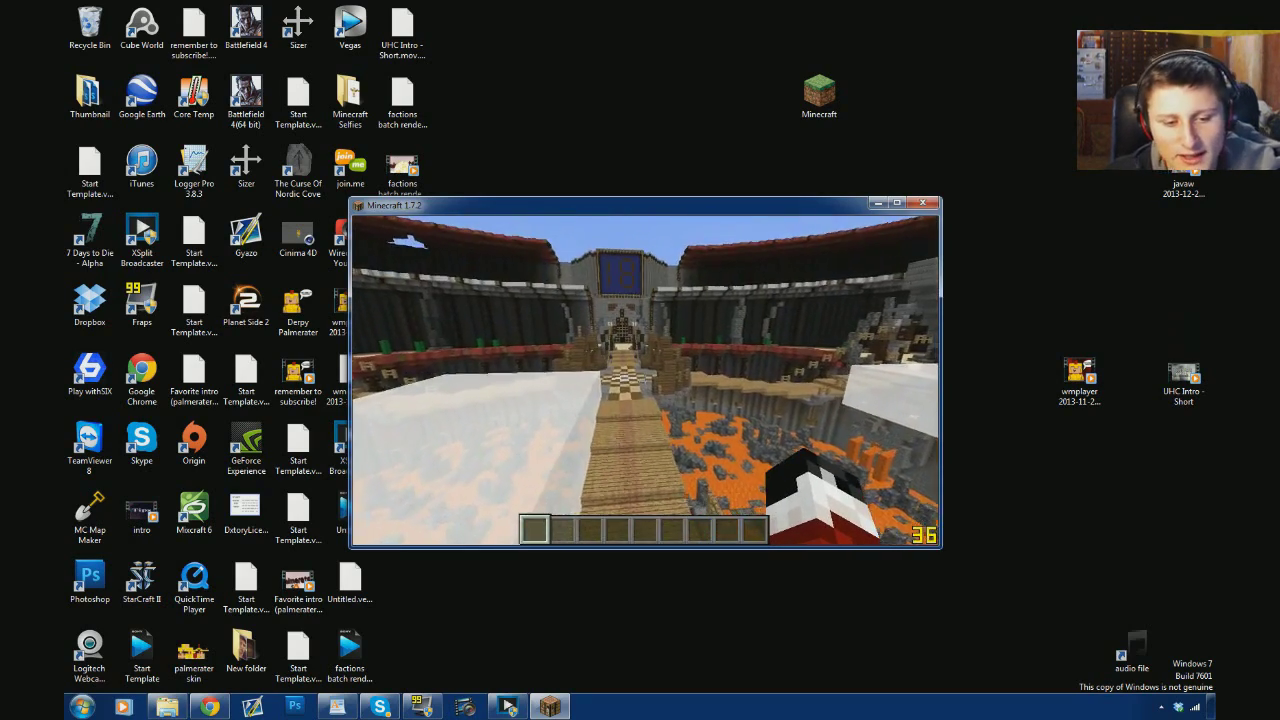
pyautogui.press('Escape')
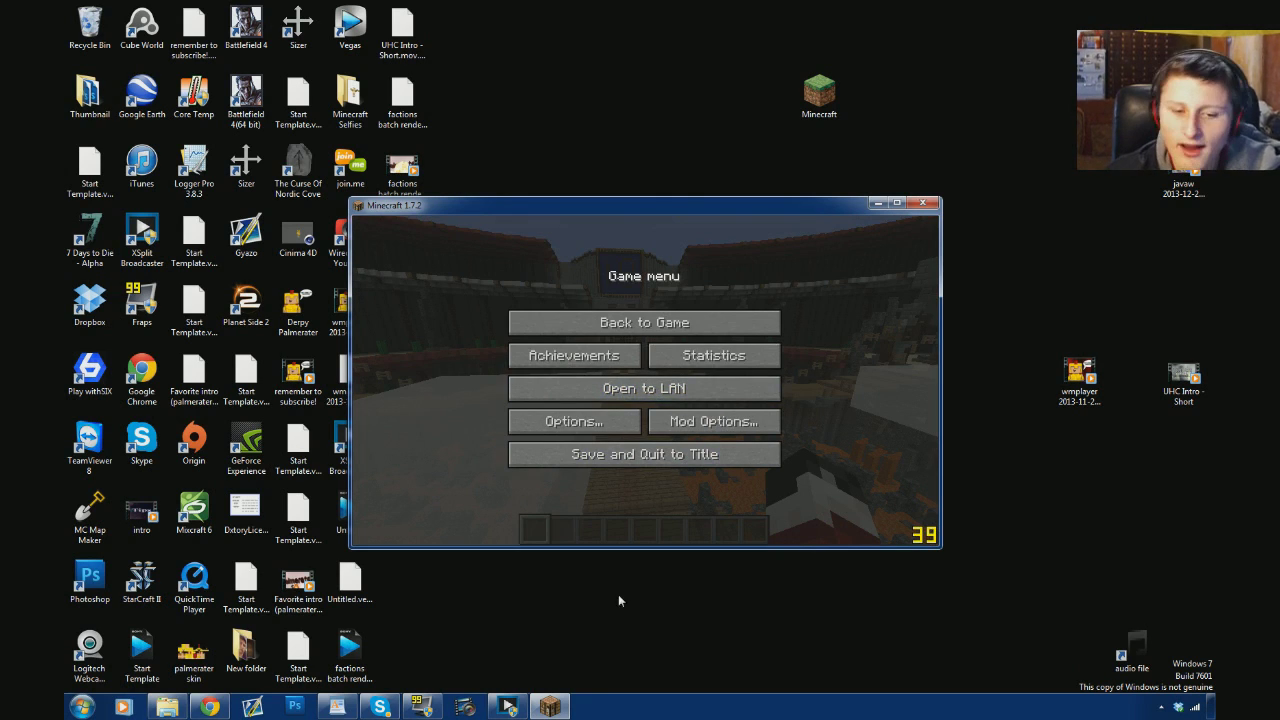